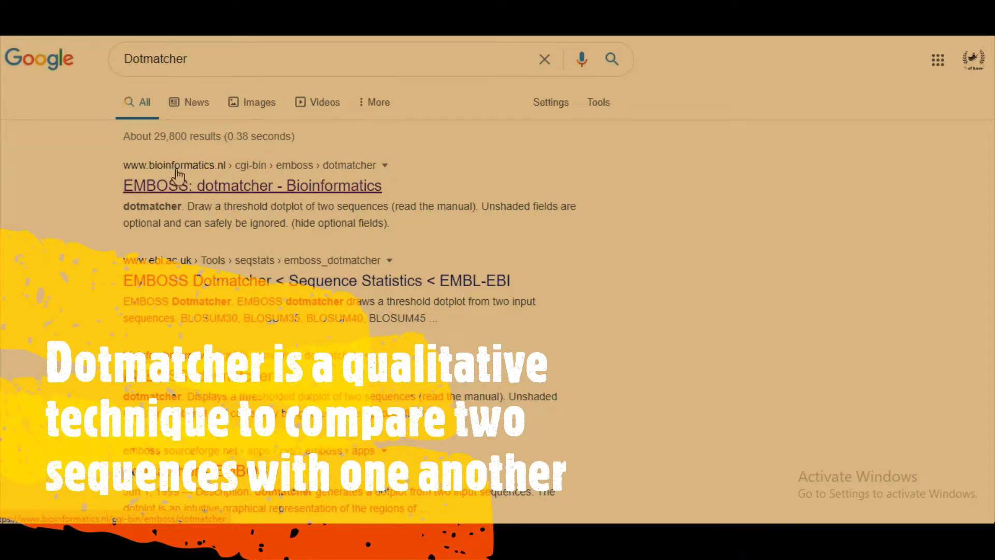
# Open the bioinformatics.nl EMBOSS dotmatcher form and scroll through its empty sequence input sections
pyautogui.click(177, 171)
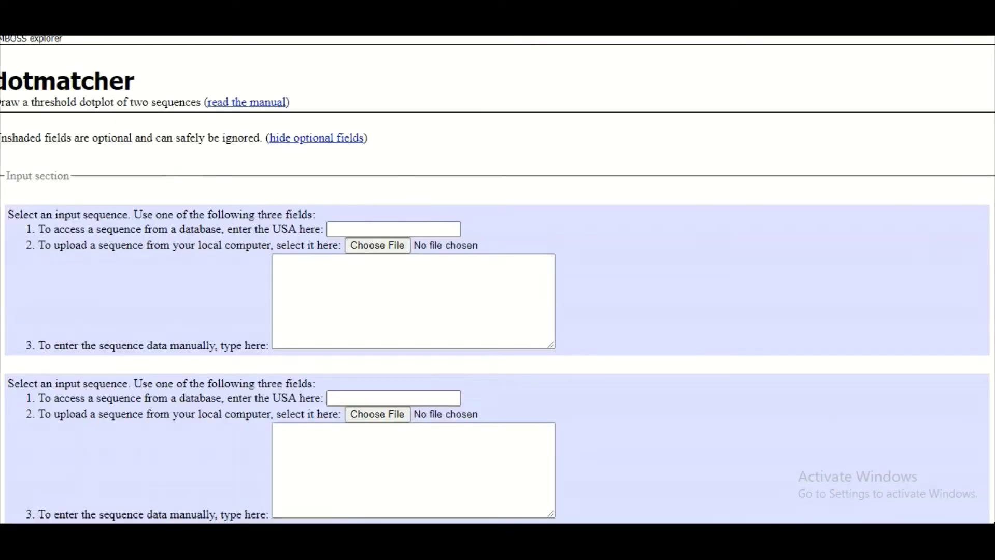
pyautogui.scroll(-1, 498, 277)
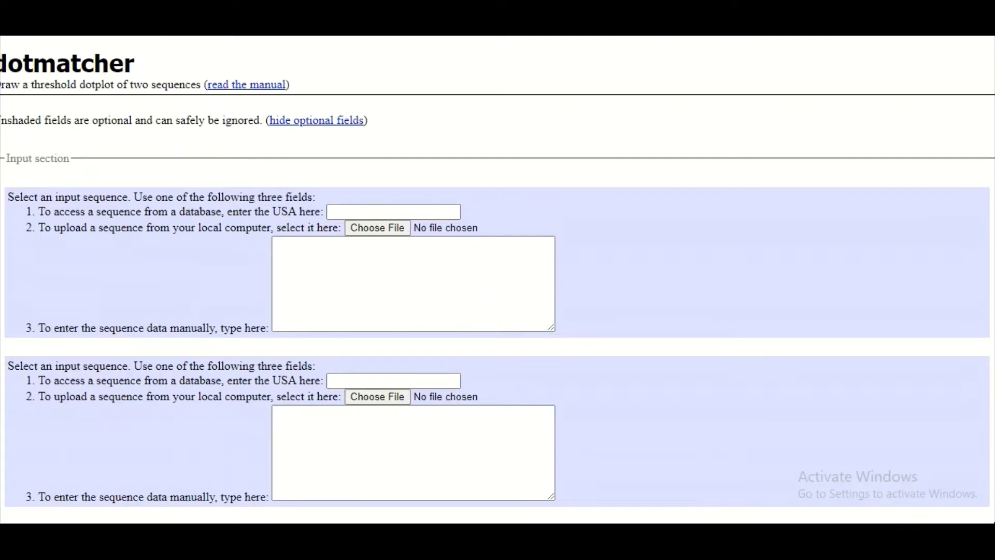
pyautogui.scroll(-1, 498, 280)
pyautogui.scroll(-4, 497, 280)
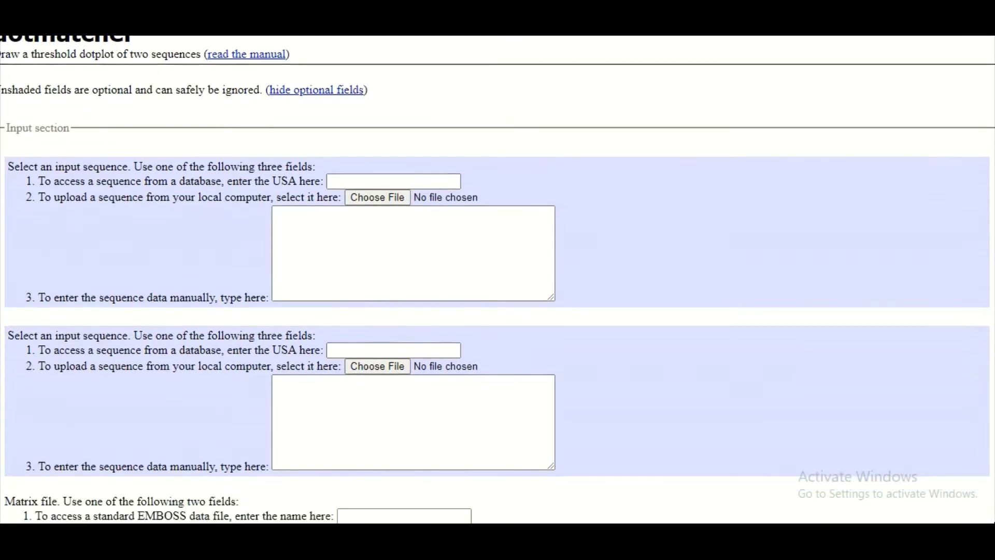
pyautogui.scroll(3, 498, 280)
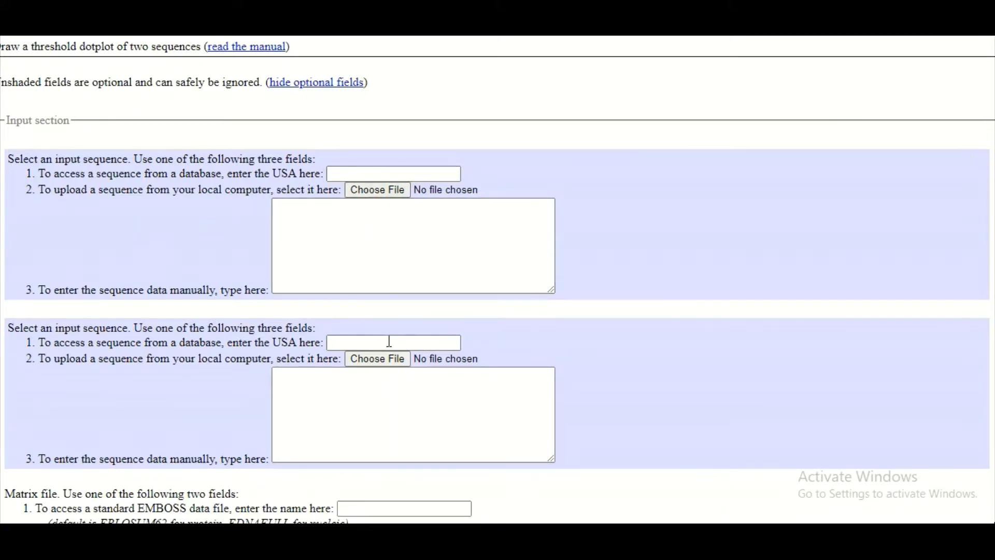
pyautogui.scroll(-2, 498, 279)
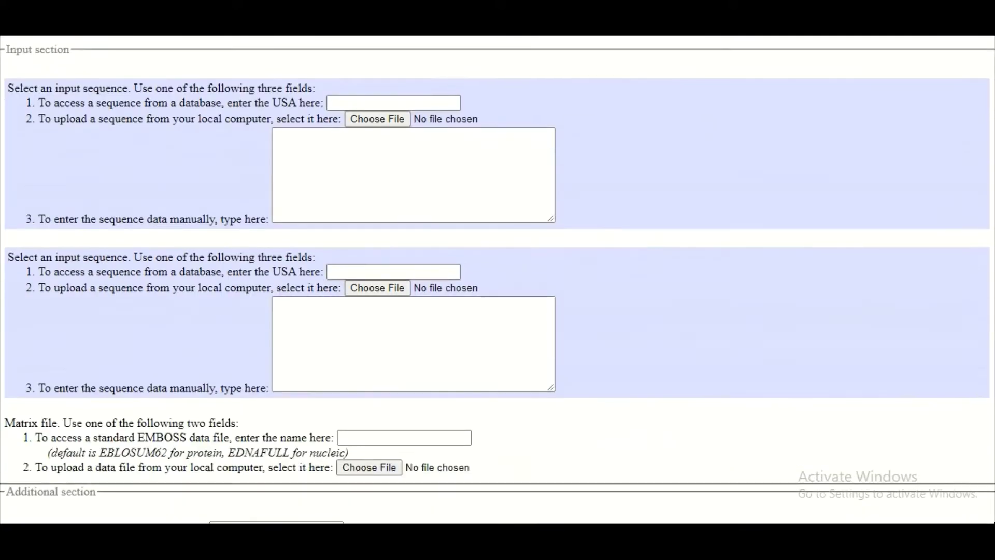
pyautogui.scroll(2, 498, 279)
pyautogui.scroll(-1, 498, 280)
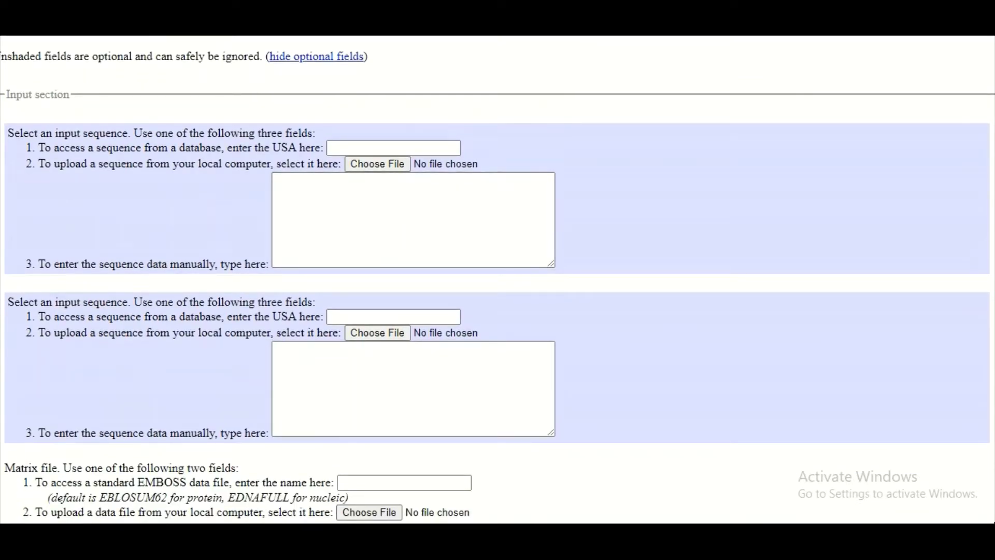
# Copy the first CNGA3 sequence from Notepad into the form's first sequence box
pyautogui.hotkey('alt', 'Tab')
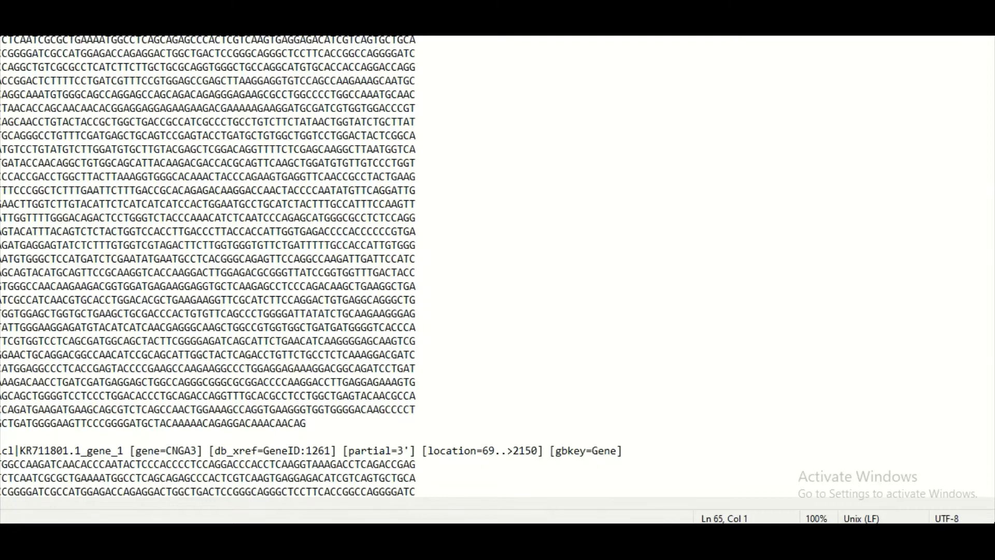
pyautogui.scroll(-15, 207, 264)
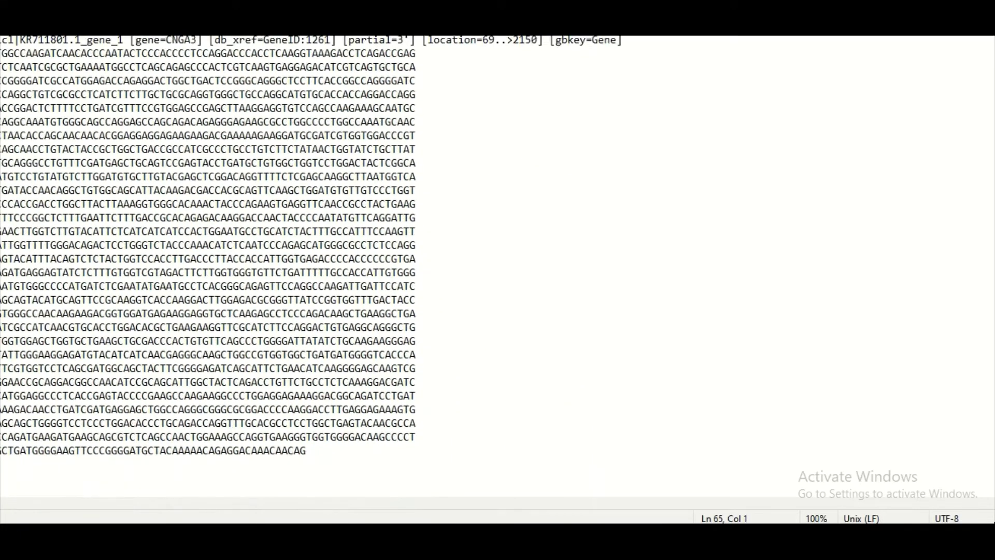
pyautogui.scroll(1, 208, 264)
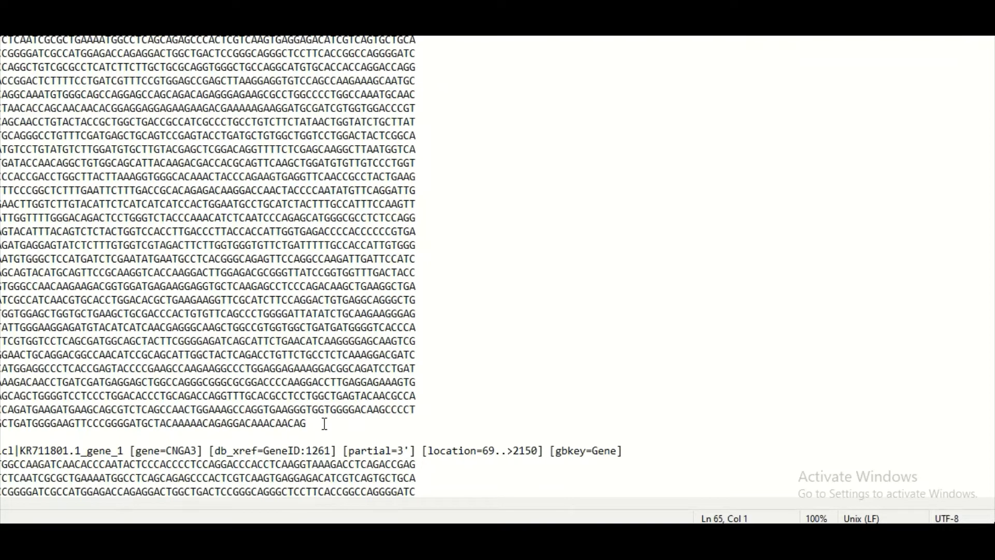
pyautogui.moveTo(325, 423)
pyautogui.mouseDown()
pyautogui.moveTo(291, 384)
pyautogui.moveTo(207, 324)
pyautogui.moveTo(62, 75)
pyautogui.moveTo(2, 48)
pyautogui.moveTo(2, 37)
pyautogui.mouseUp()
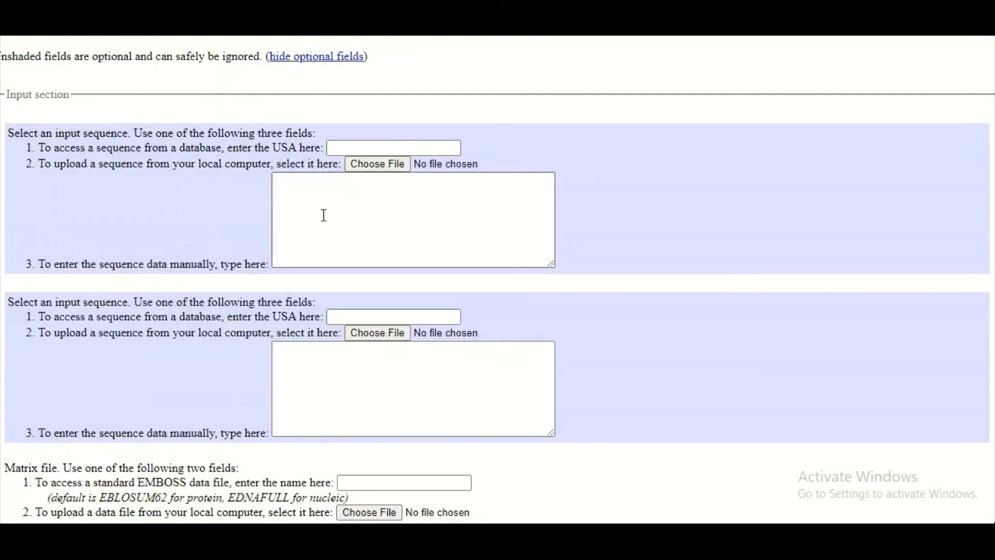
pyautogui.click(324, 215)
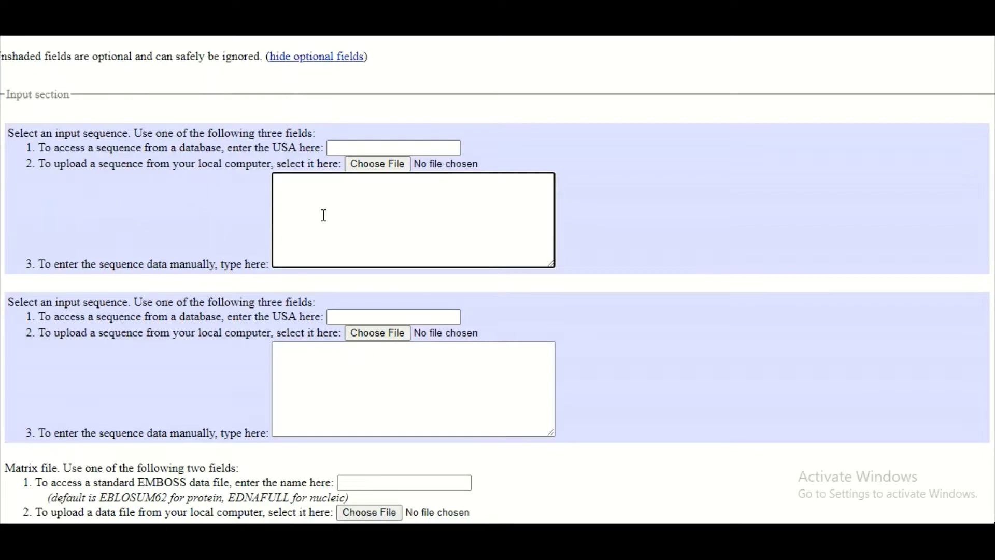
pyautogui.hotkey('ctrl', 'v')
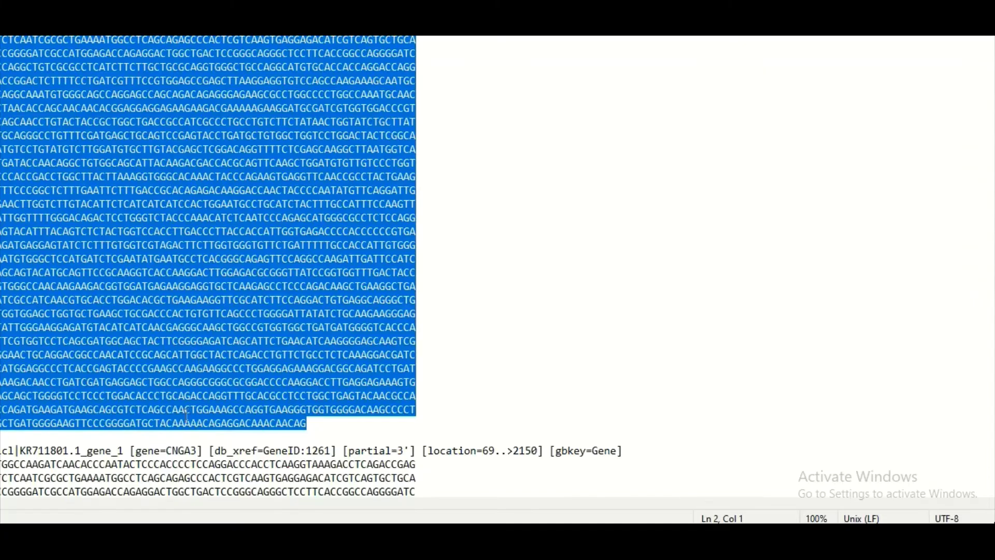
# Copy the second CNGA3 sequence, below its header, into the second sequence box
pyautogui.scroll(-10, 187, 414)
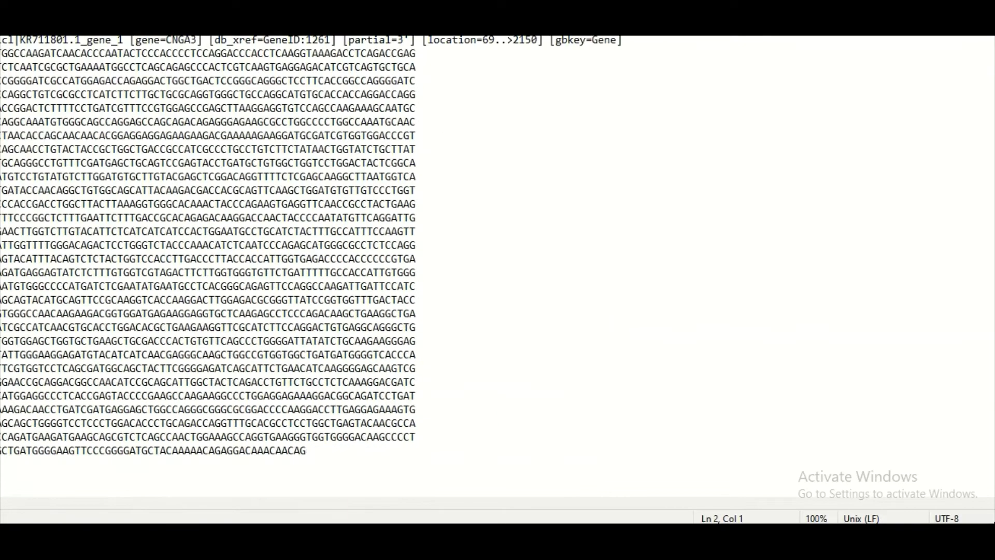
pyautogui.moveTo(335, 450); pyautogui.dragTo(1, 52)
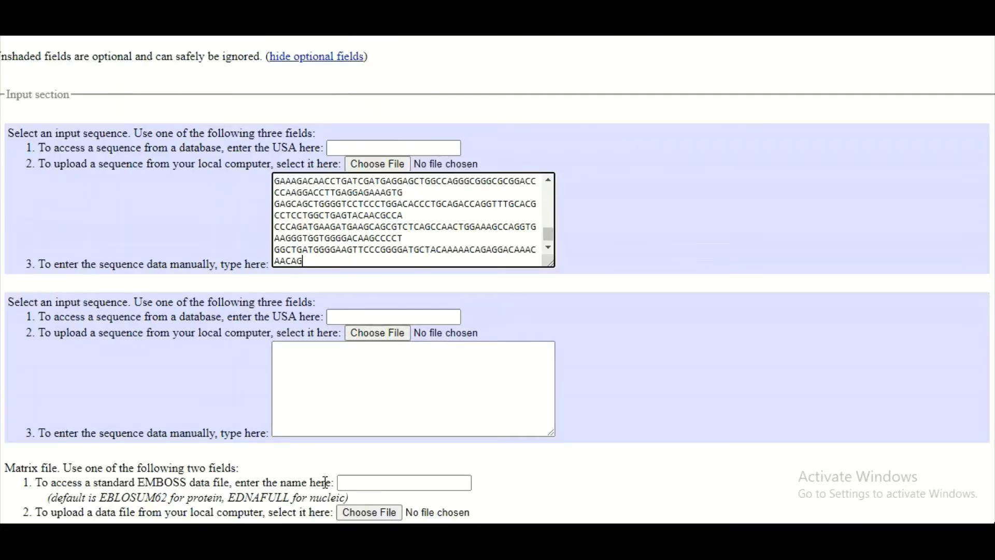
pyautogui.click(346, 369)
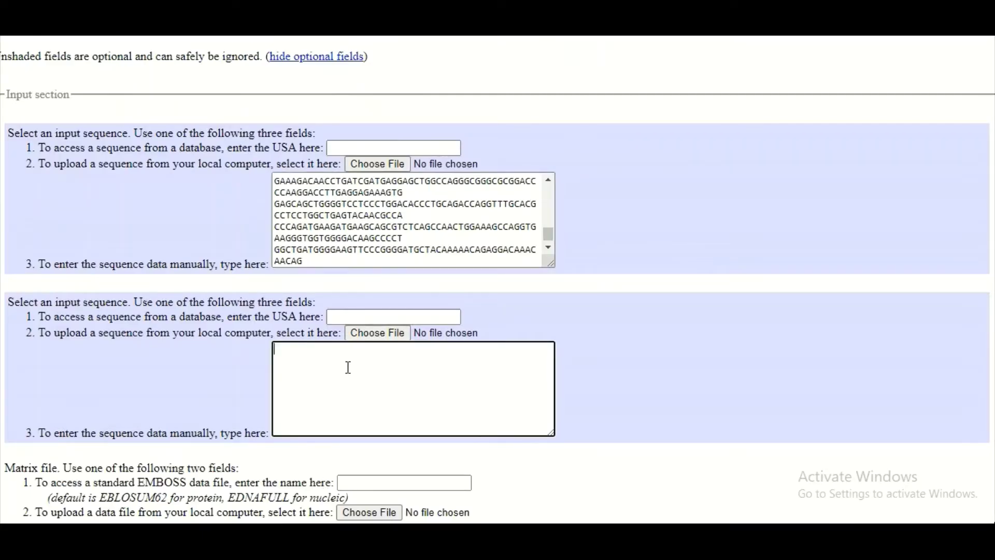
pyautogui.hotkey('ctrl', 'v')
pyautogui.scroll(-5, 757, 316)
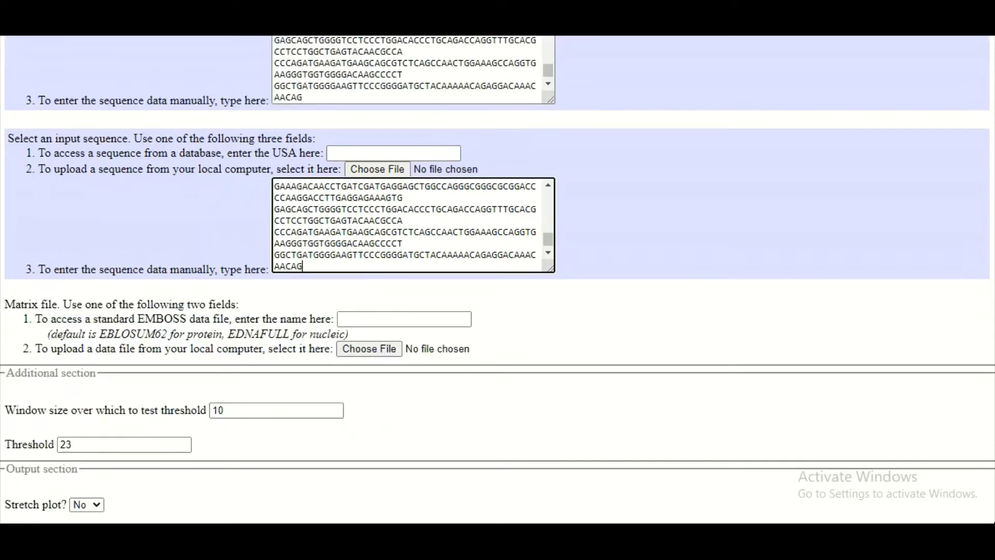
pyautogui.scroll(-3, 891, 330)
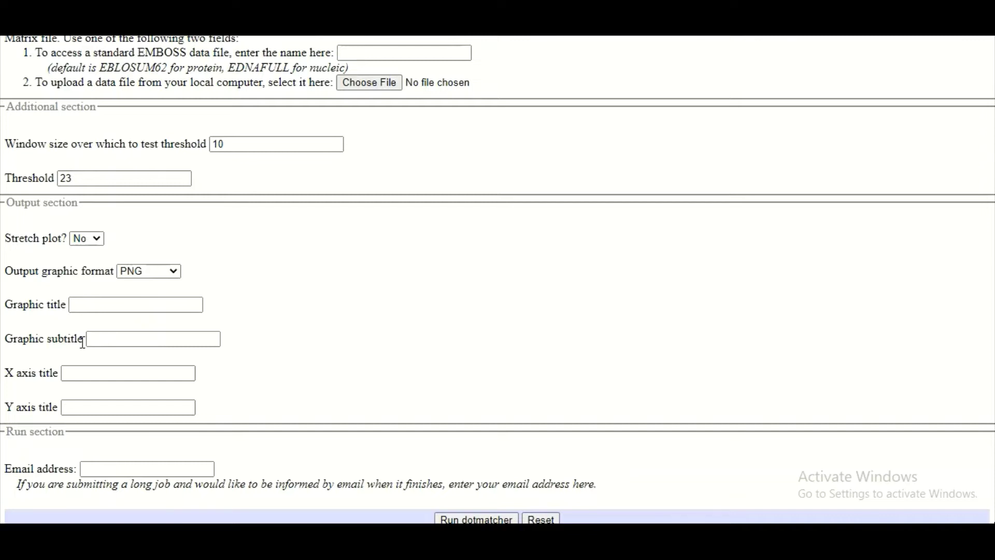
pyautogui.scroll(2, 497, 280)
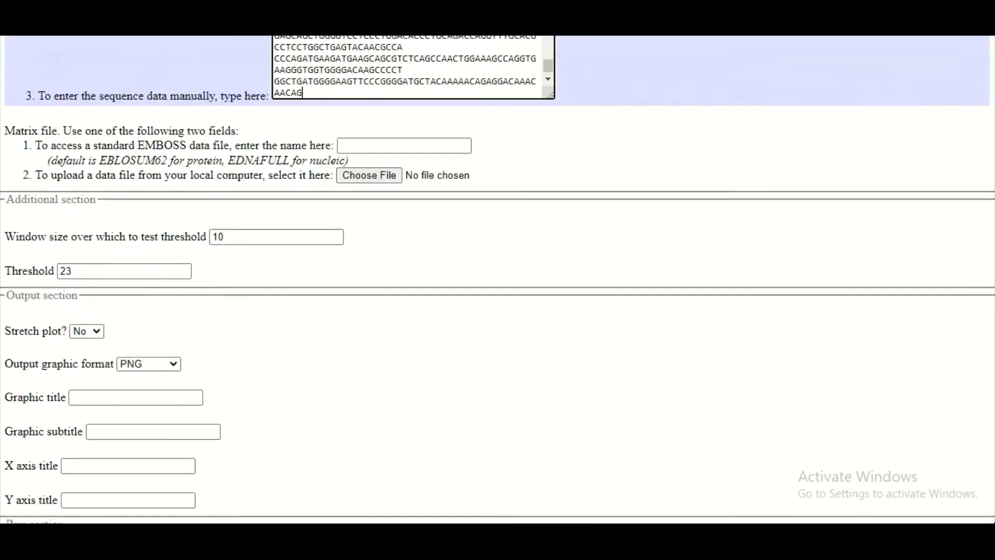
pyautogui.scroll(-2, 497, 280)
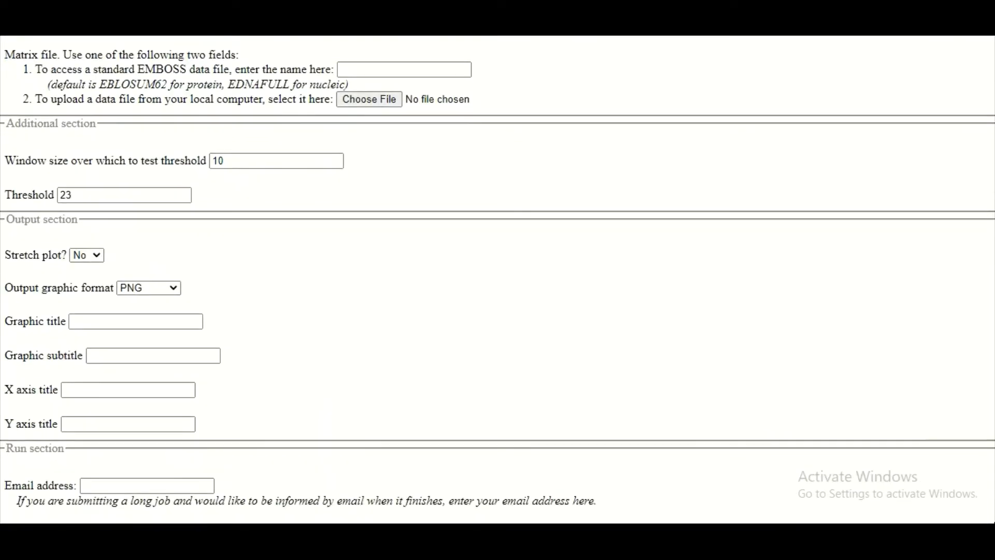
pyautogui.scroll(-1, 511, 333)
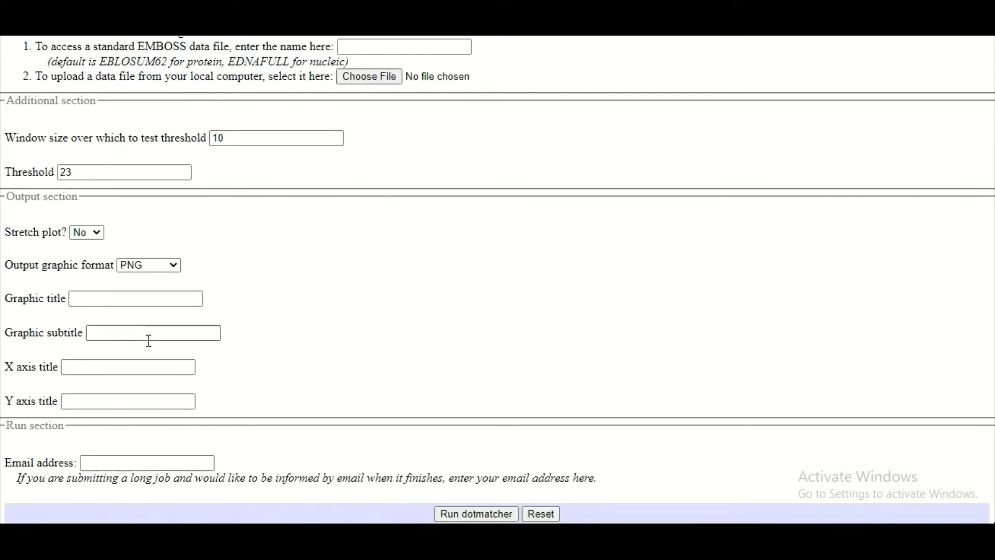
pyautogui.click(98, 233)
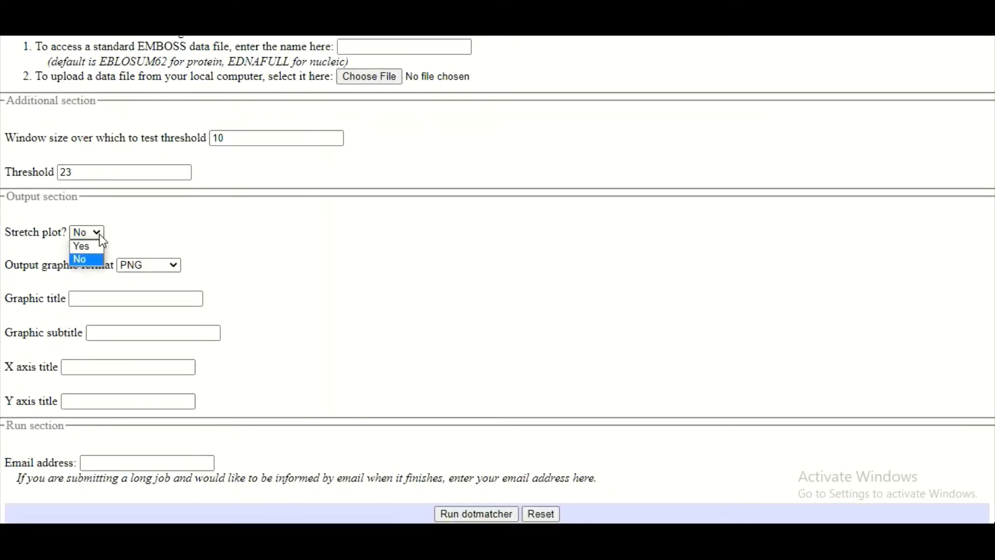
pyautogui.click(99, 235)
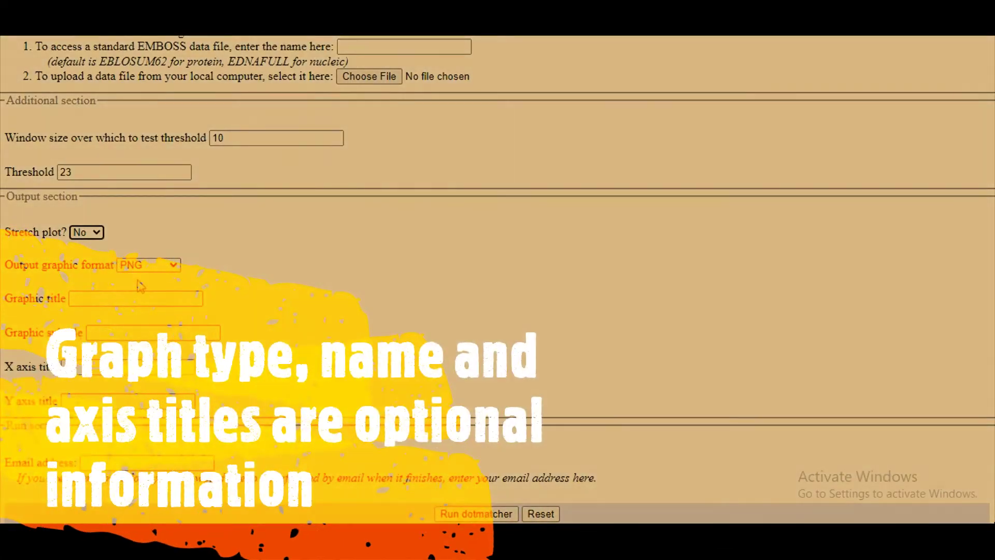
pyautogui.click(176, 269)
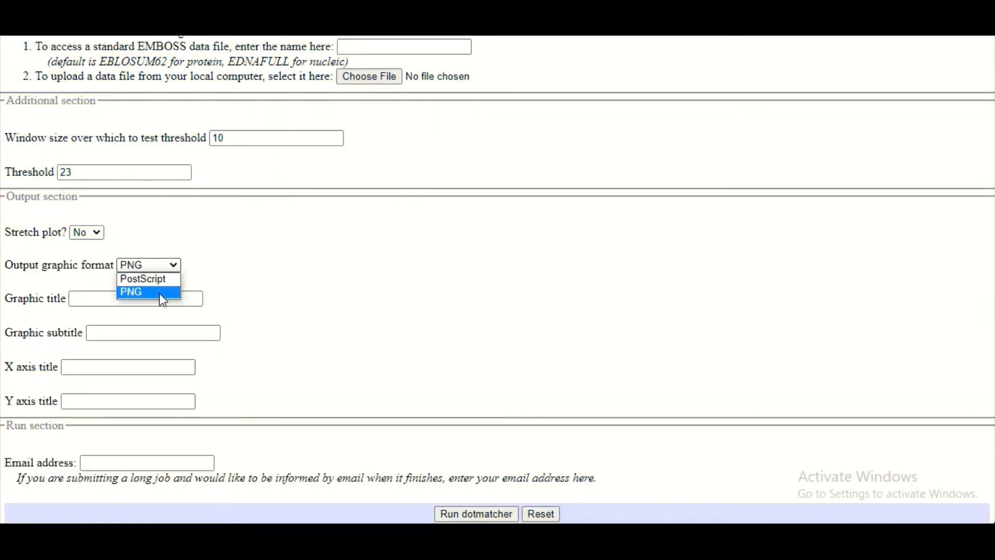
pyautogui.click(162, 293)
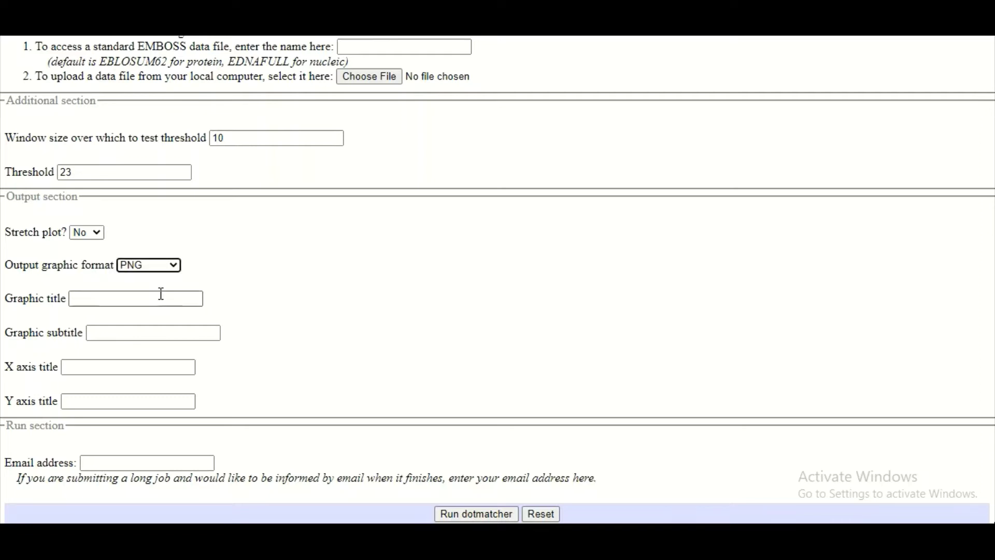
pyautogui.click(160, 292)
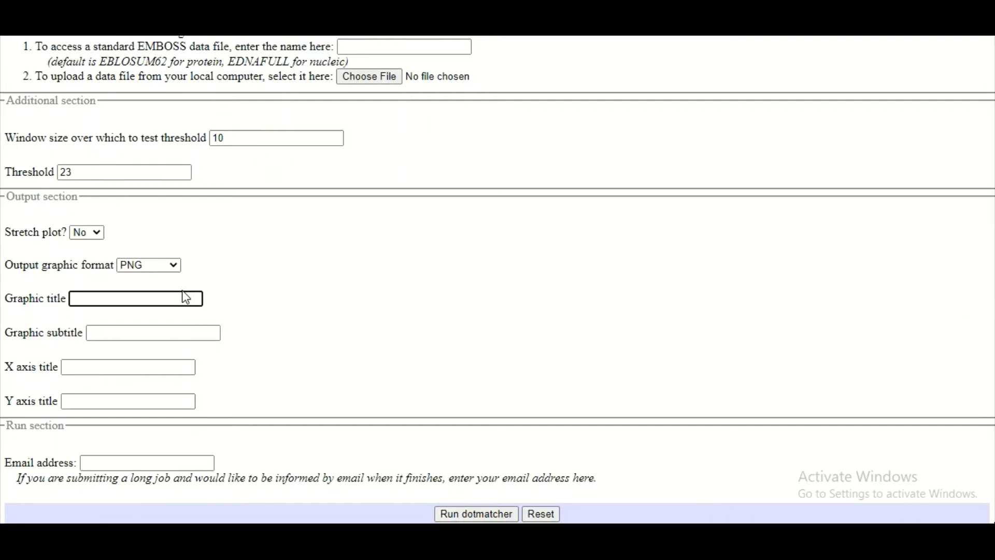
# Title the plot 'First Plot' with X axis 'CNGA3 Human' and Y axis 'CNGA3 Mouse'
pyautogui.write('First Plot')
pyautogui.click(126, 333)
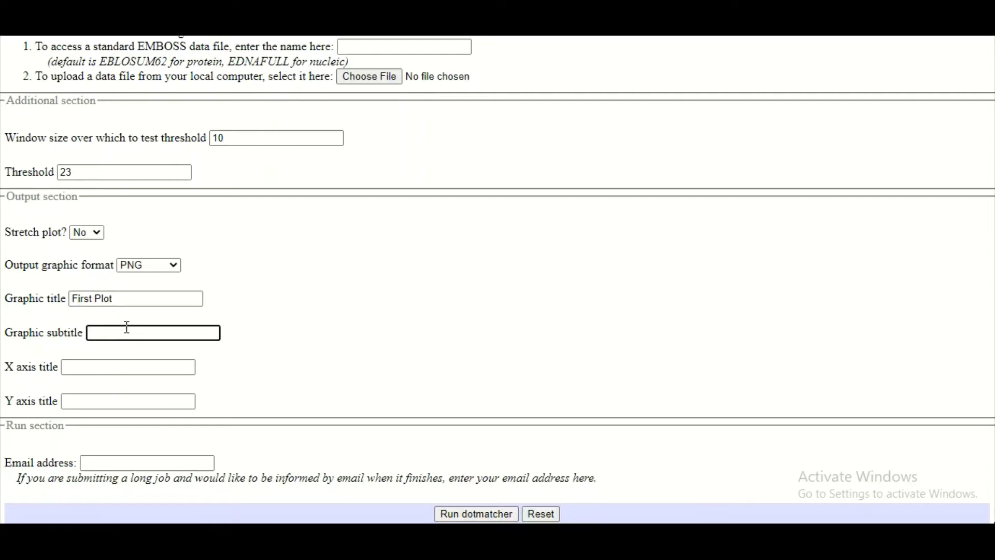
pyautogui.click(133, 360)
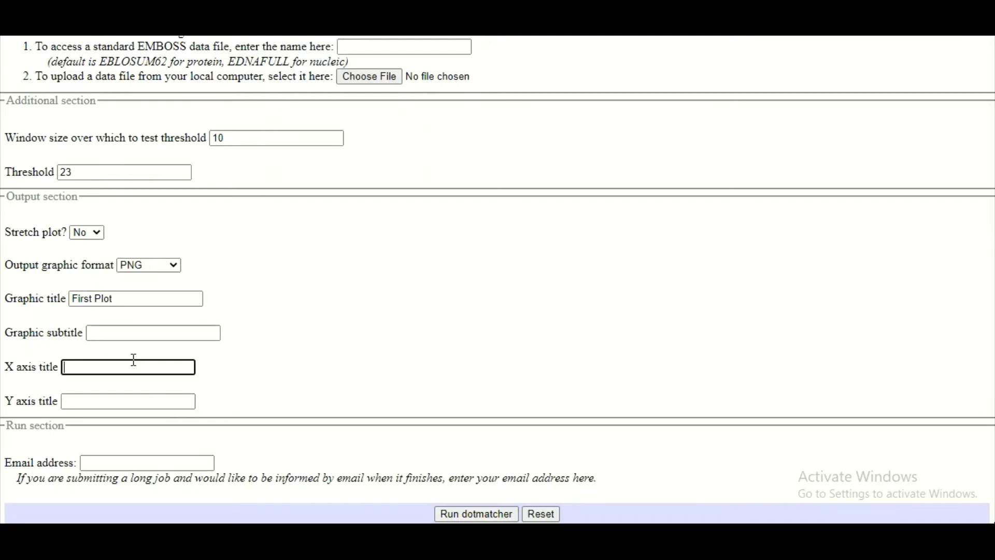
pyautogui.write('CNGA3 Human')
pyautogui.press('Tab')
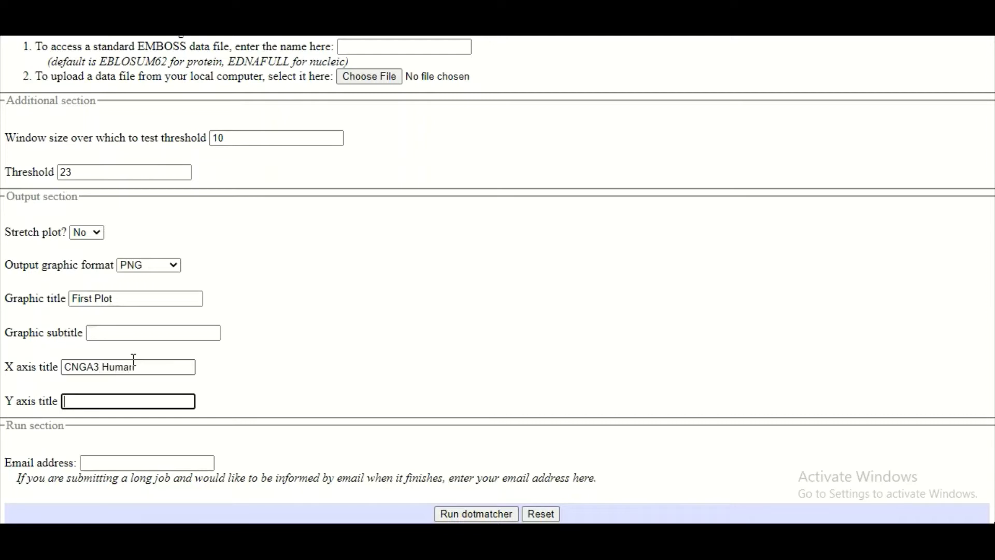
pyautogui.write('CNGA3 Mouse')
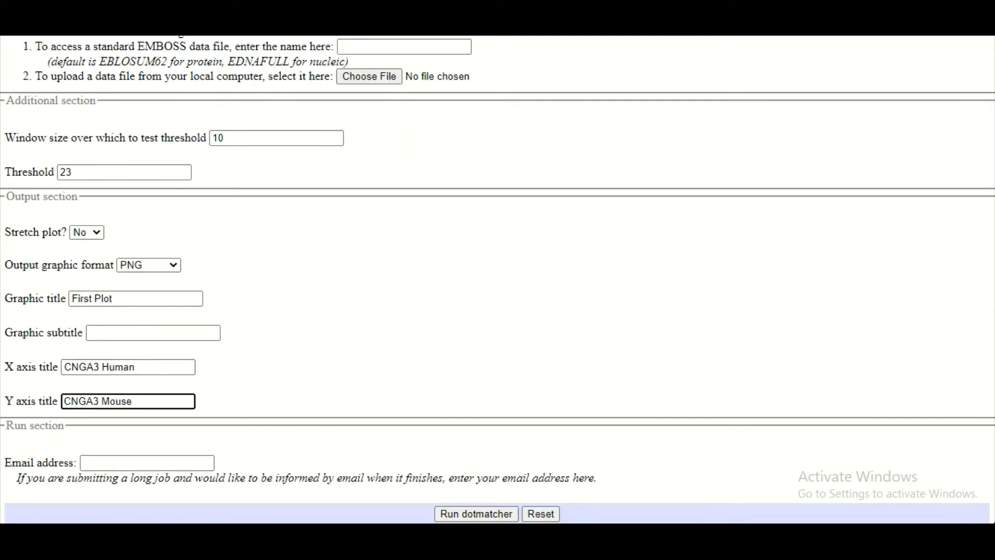
pyautogui.scroll(-1, 221, 420)
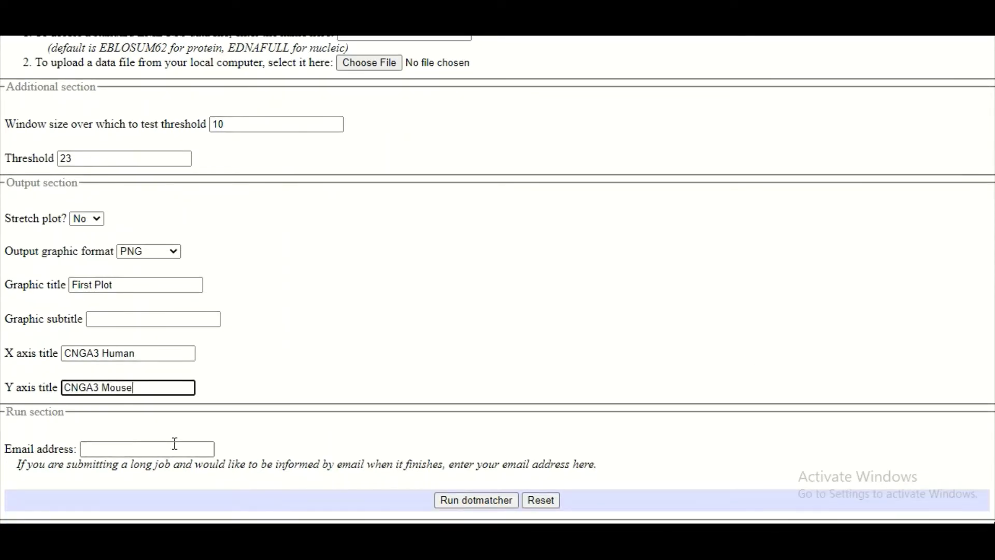
# Fill the notification e-mail field with the browser's saved address
pyautogui.click(144, 450)
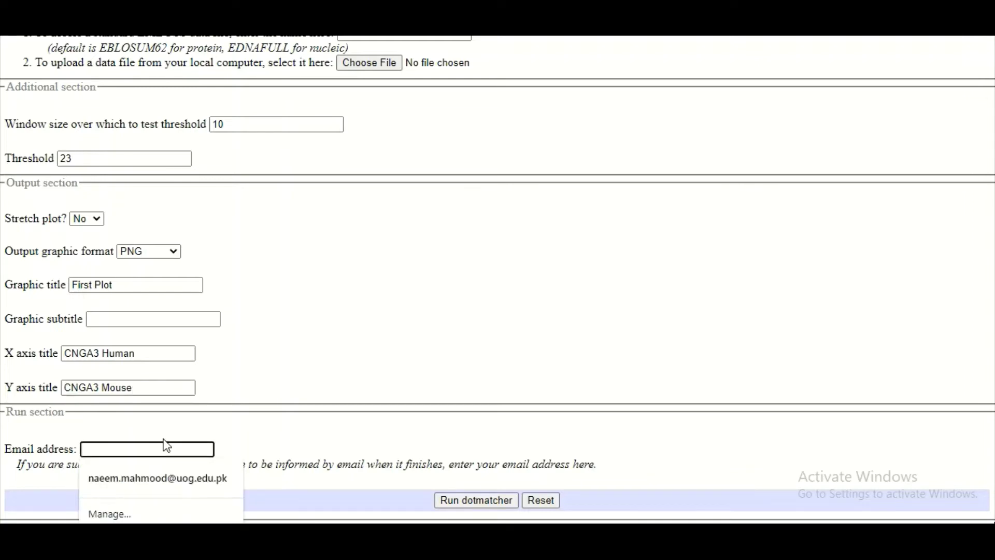
pyautogui.click(165, 472)
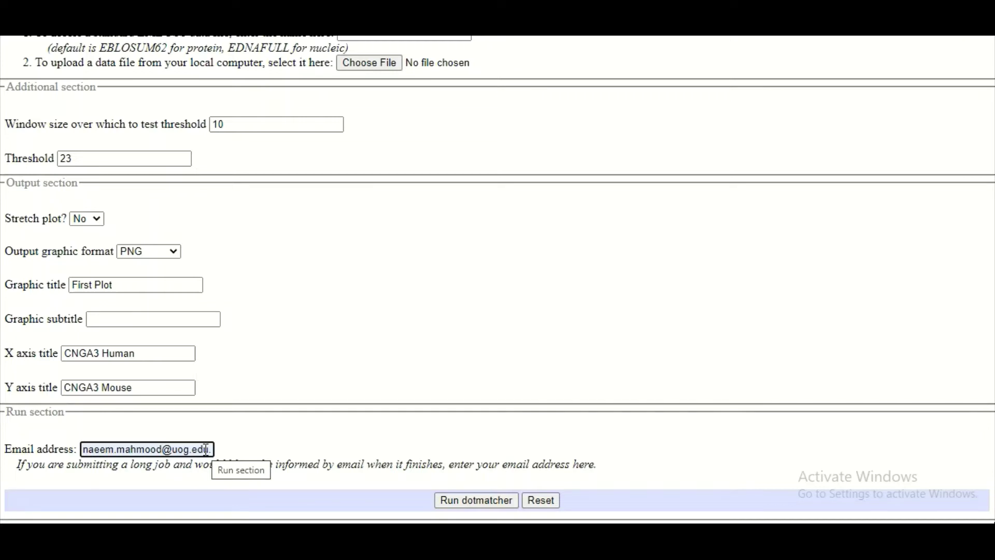
pyautogui.scroll(2, 840, 344)
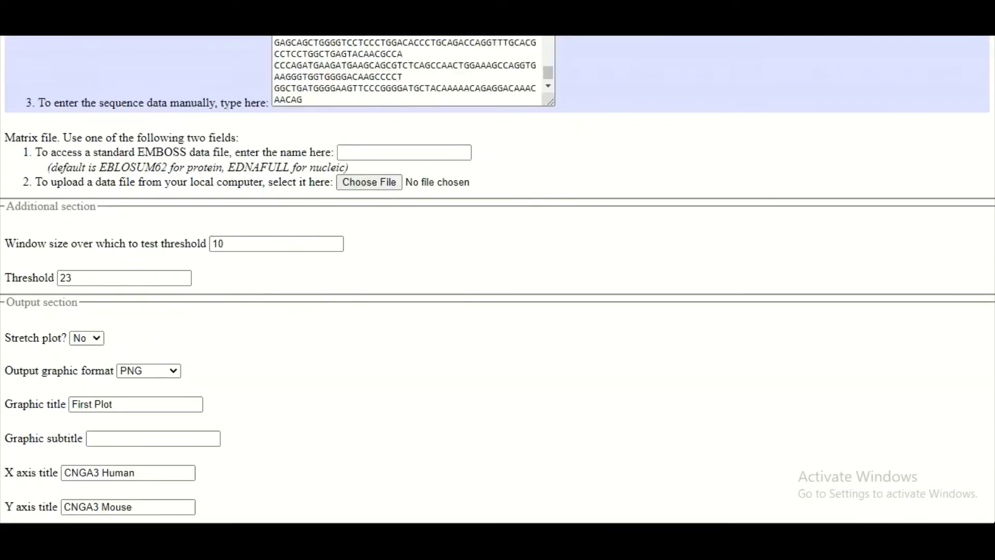
pyautogui.scroll(5, 710, 436)
pyautogui.scroll(-7, 710, 435)
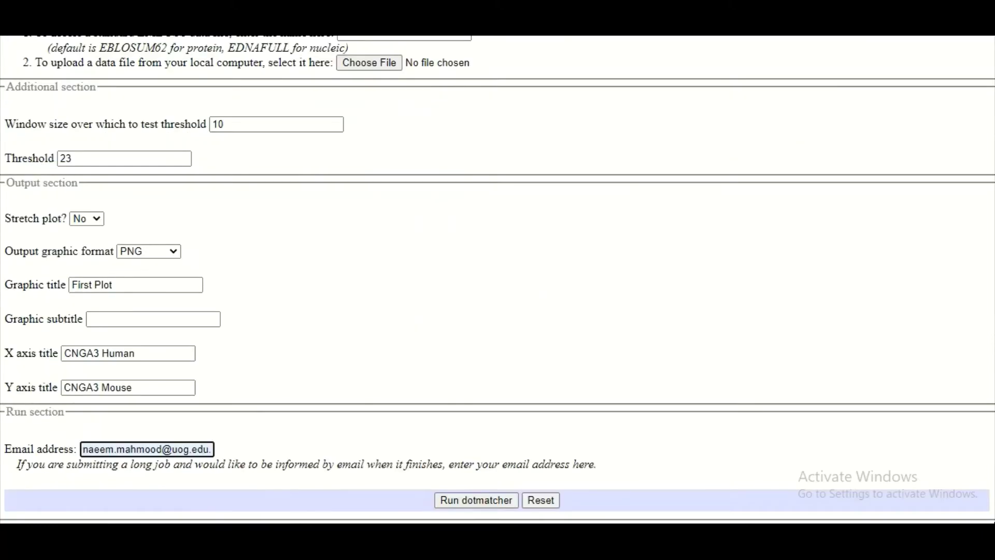
# Run dotmatcher at window size 10, threshold 23, and view the dotmatcher.1.png First Plot
pyautogui.click(471, 499)
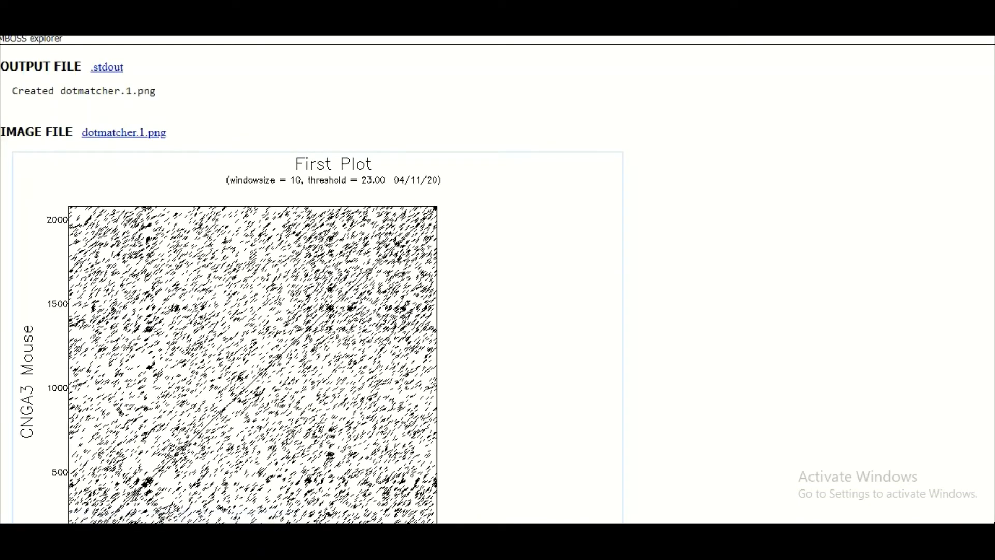
pyautogui.scroll(-2, 497, 280)
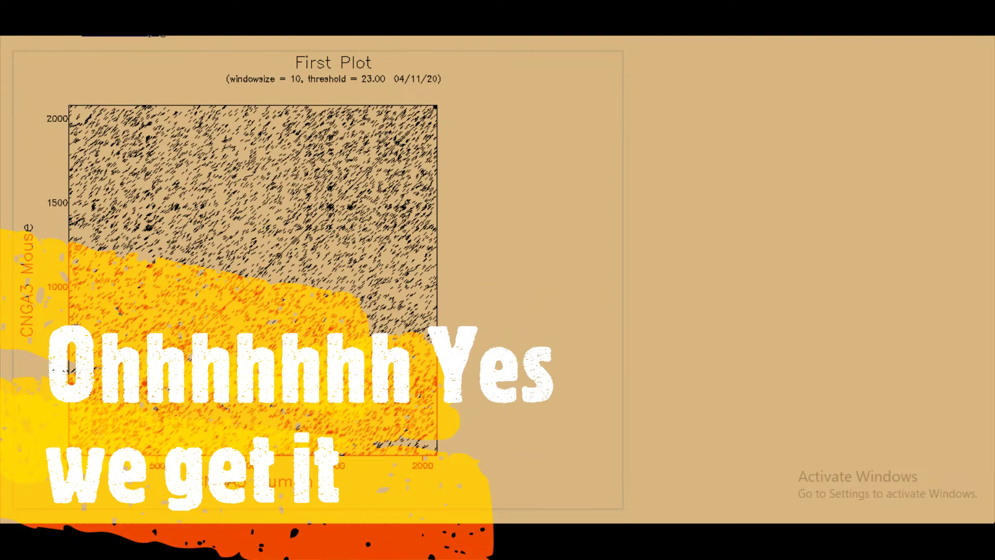
pyautogui.scroll(2, 311, 280)
pyautogui.scroll(-1, 311, 280)
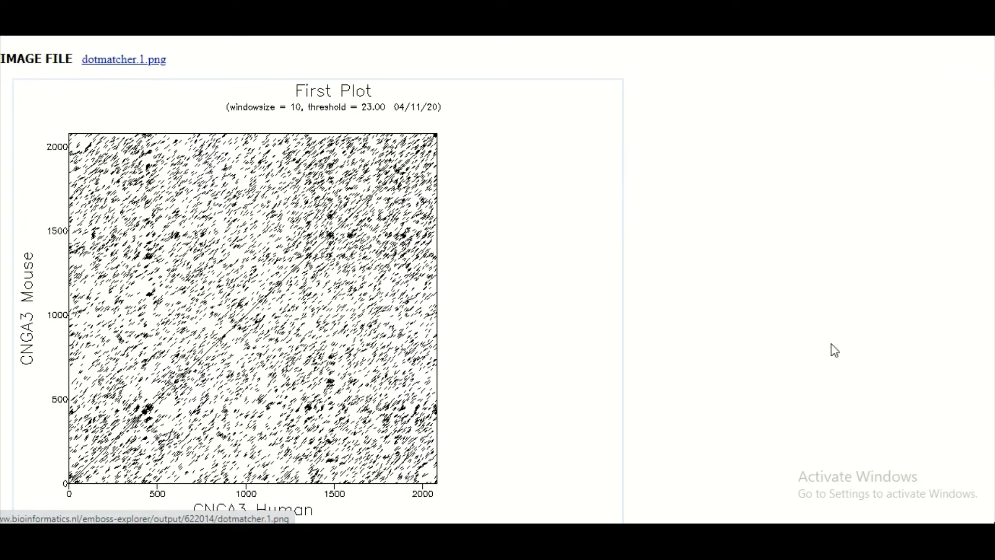
pyautogui.scroll(-1, 311, 279)
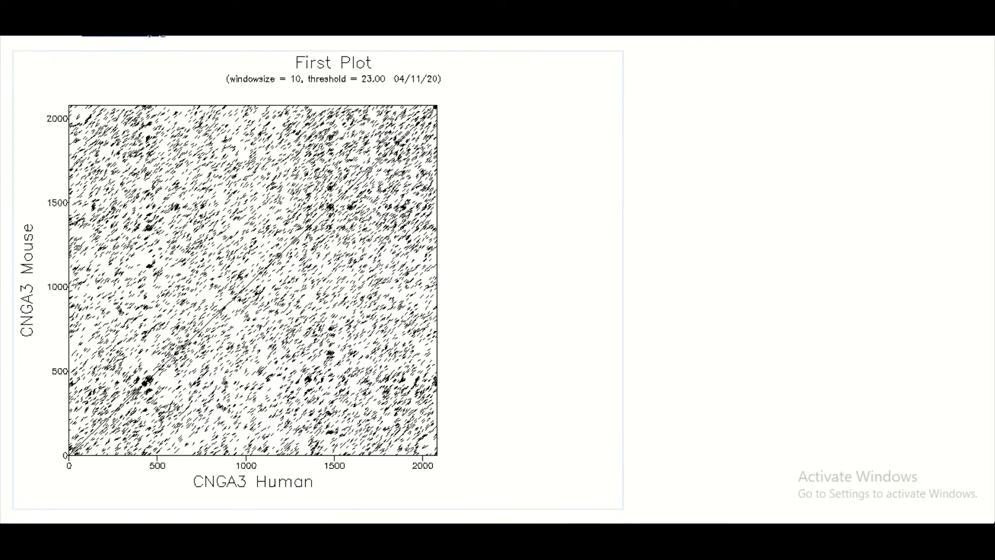
pyautogui.scroll(1, 312, 279)
pyautogui.scroll(-1, 311, 280)
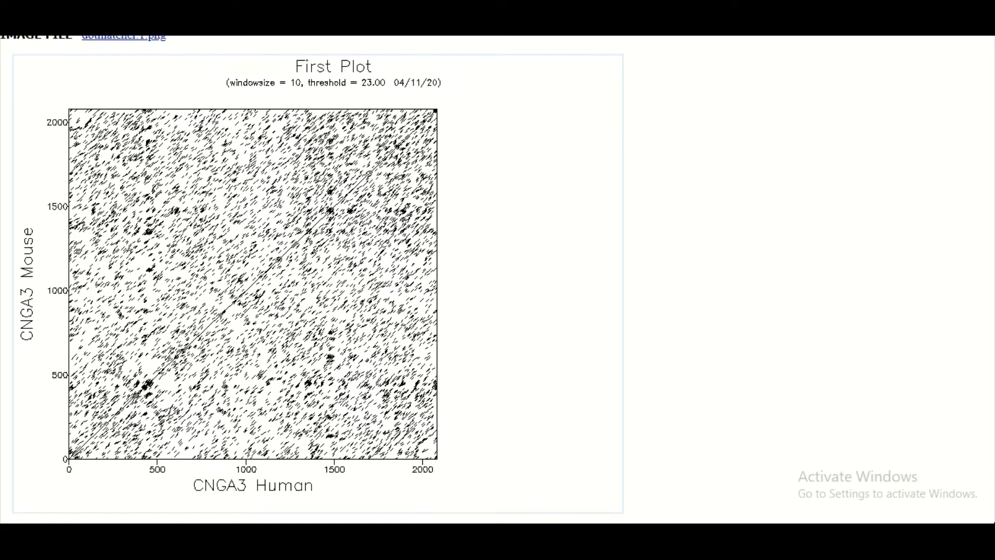
pyautogui.scroll(-1, 311, 280)
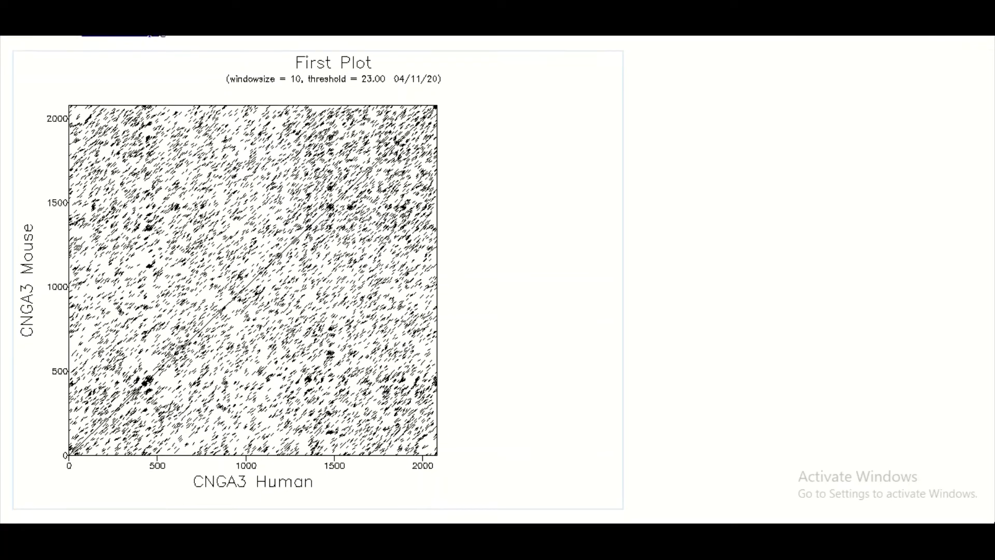
pyautogui.scroll(1, 312, 280)
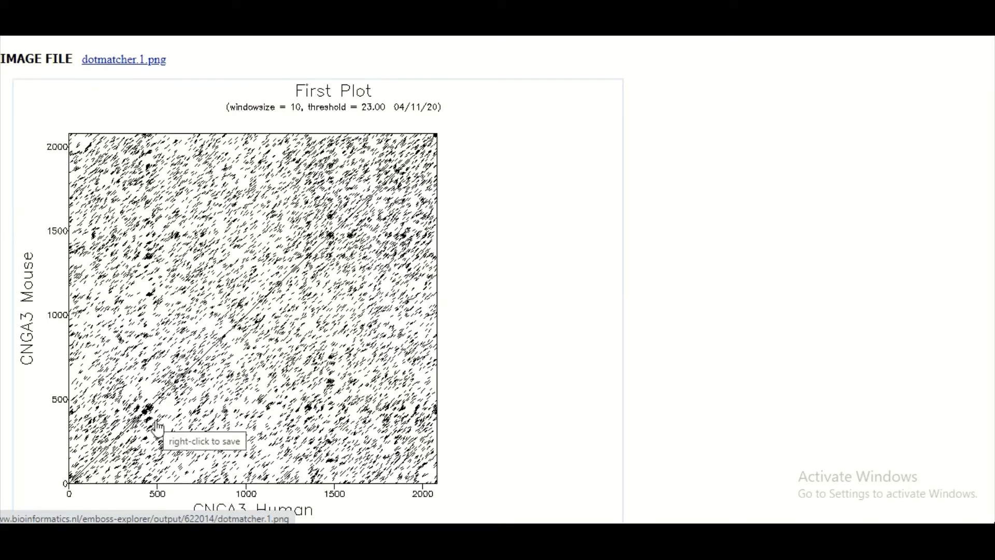
pyautogui.scroll(-1, 280, 455)
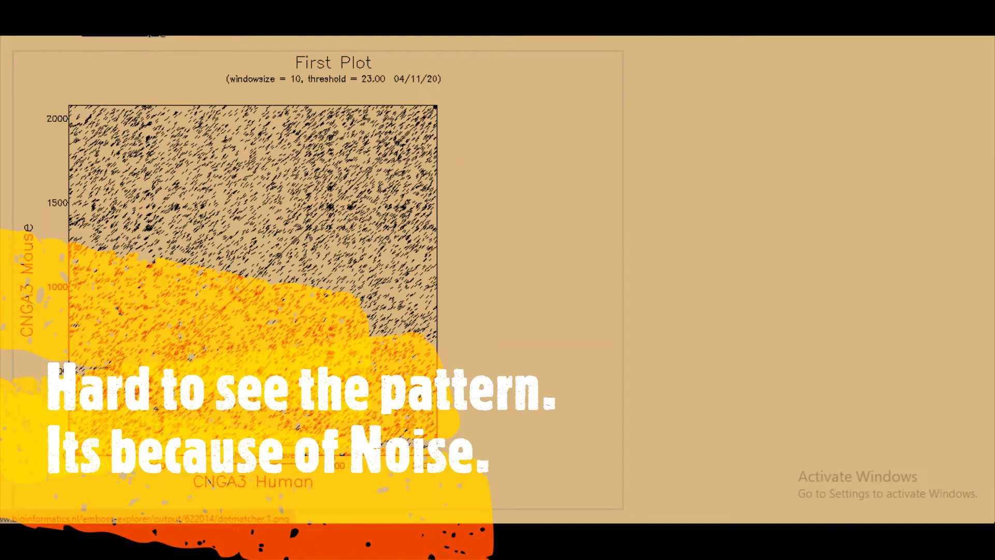
pyautogui.scroll(2, 454, 62)
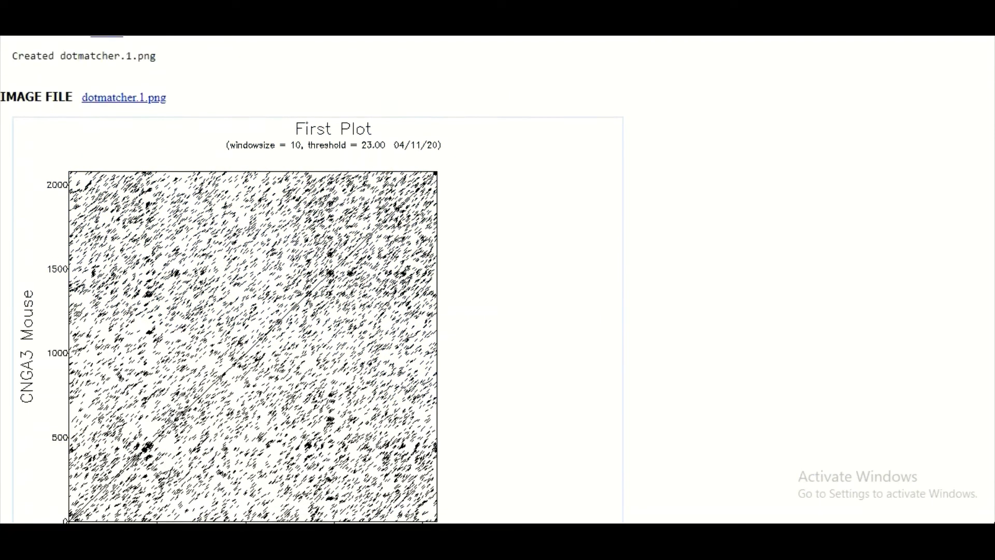
pyautogui.scroll(1, 454, 63)
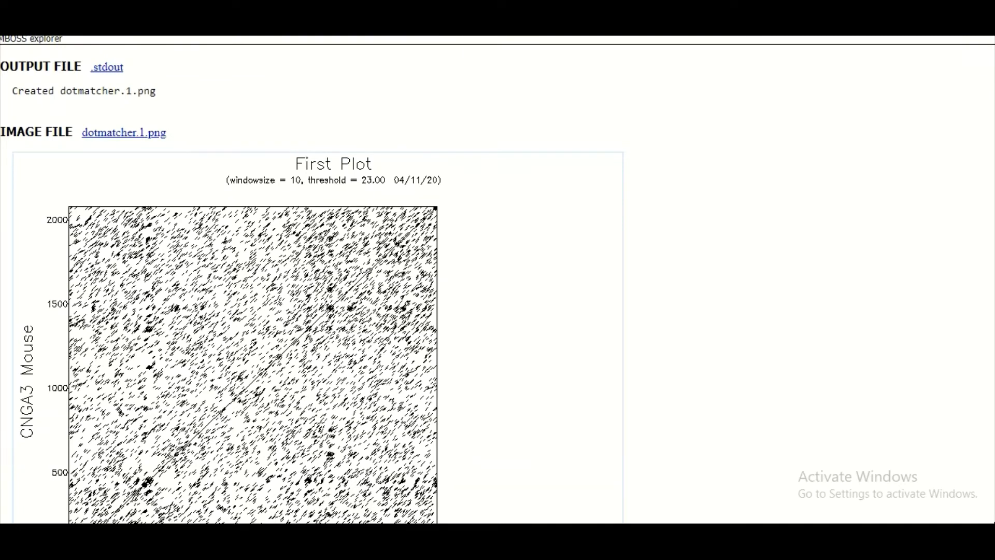
# Back on the input form, change the window size from 10 to 50
pyautogui.hotkey('alt', 'Left')
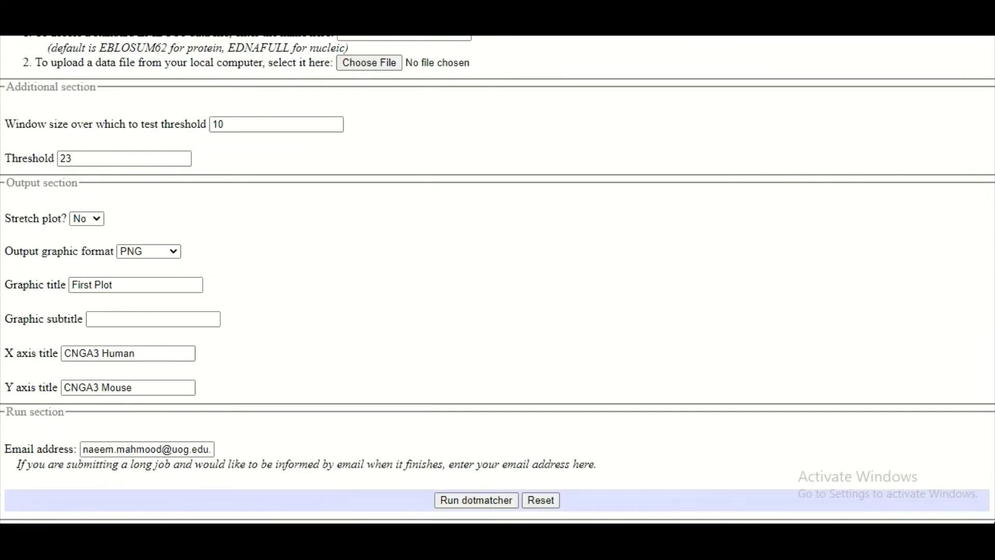
pyautogui.scroll(7, 498, 279)
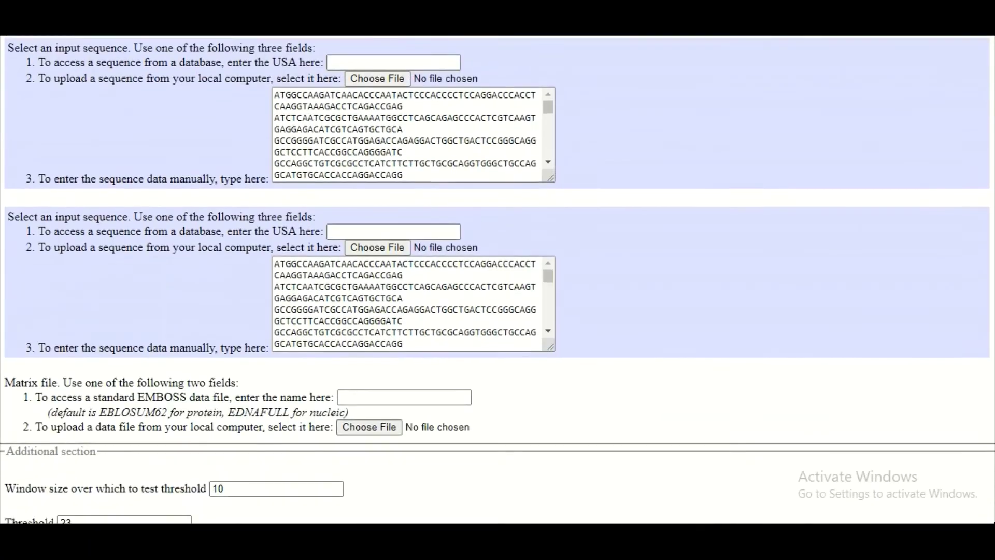
pyautogui.scroll(-4, 471, 282)
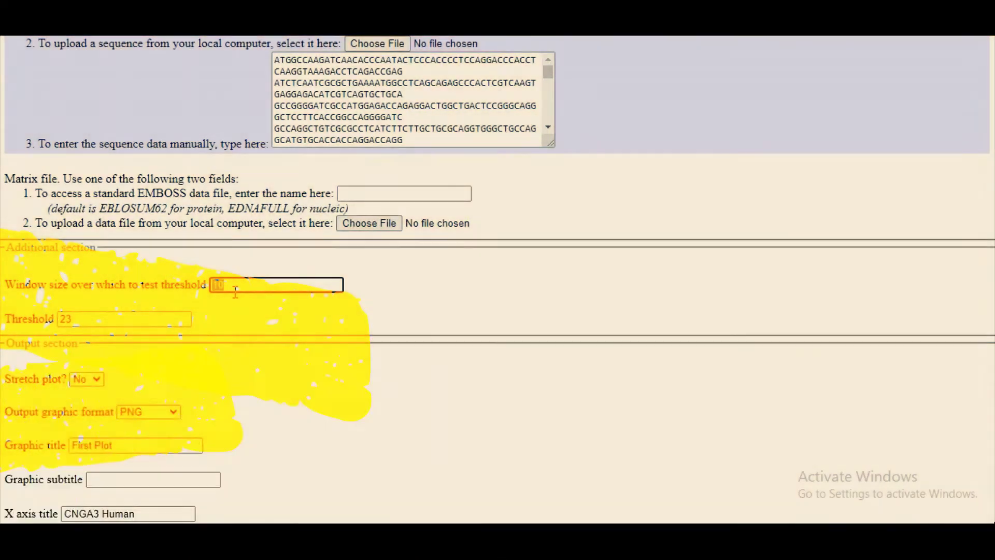
pyautogui.write('50')
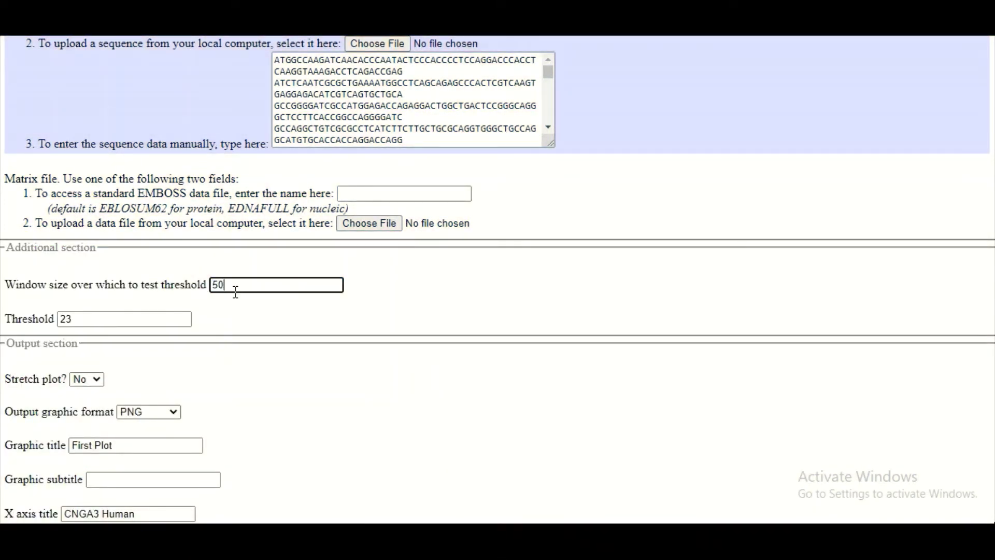
pyautogui.scroll(-3, 498, 280)
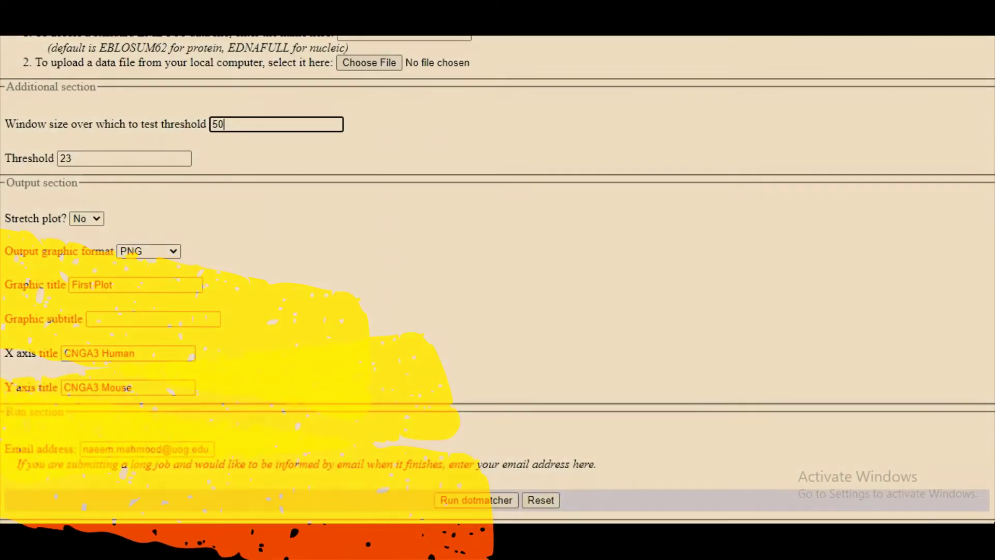
# Rerun dotmatcher at window size 50 and view the cleaner dotplot's diagonal
pyautogui.click(474, 501)
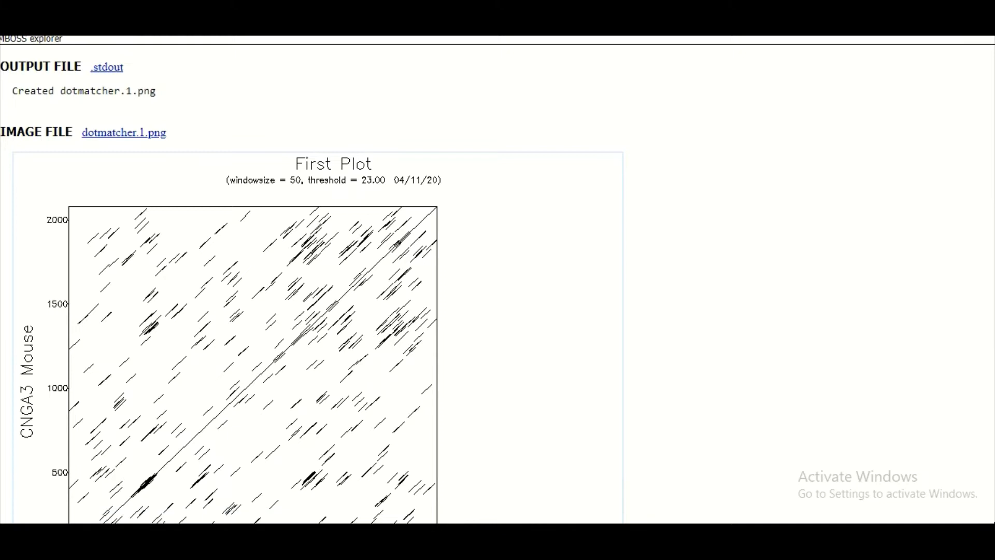
pyautogui.scroll(-2, 991, 196)
pyautogui.scroll(-1, 497, 280)
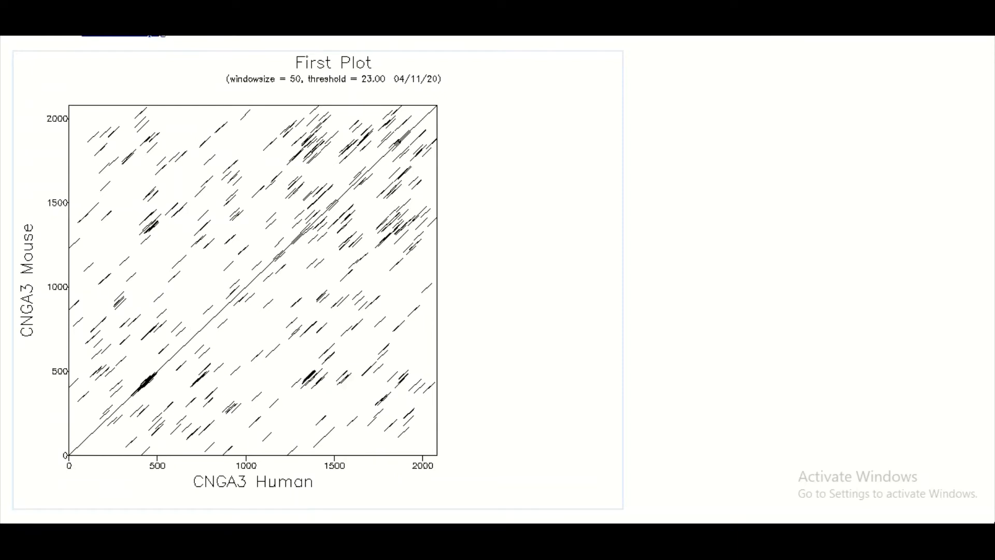
# Return to the input form and replace window size 50 with 80
pyautogui.click(68, 196)
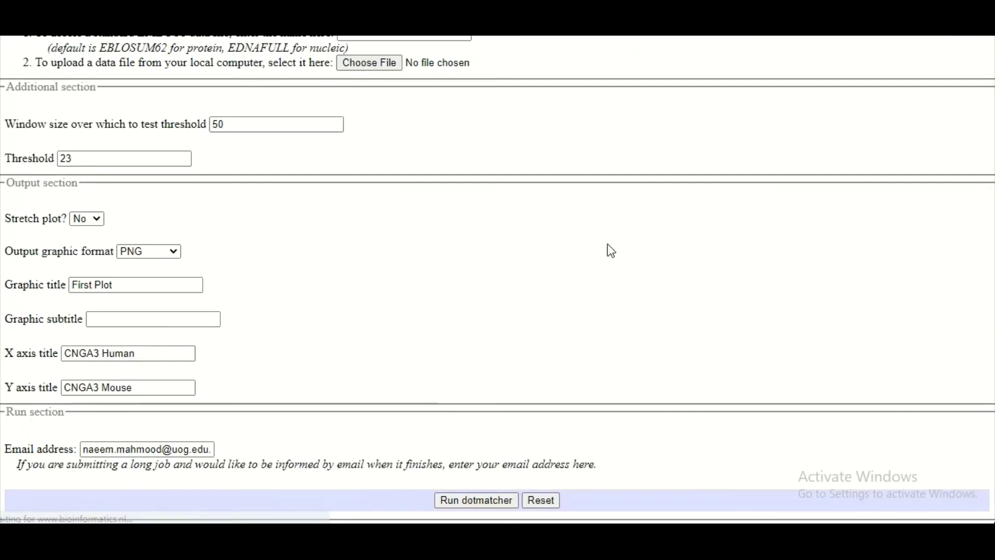
pyautogui.scroll(3, 498, 278)
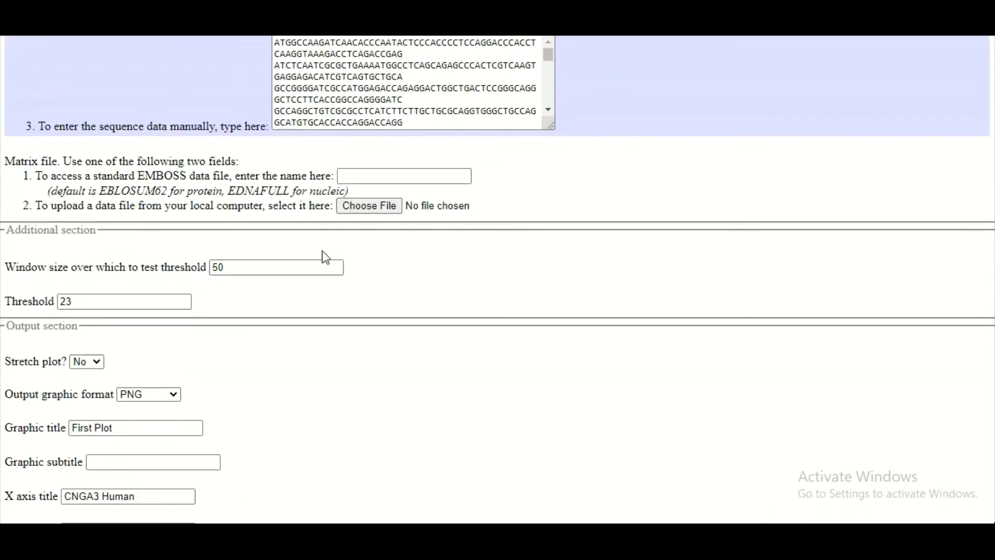
pyautogui.click(271, 259)
pyautogui.press('BackSpace')
pyautogui.press('BackSpace')
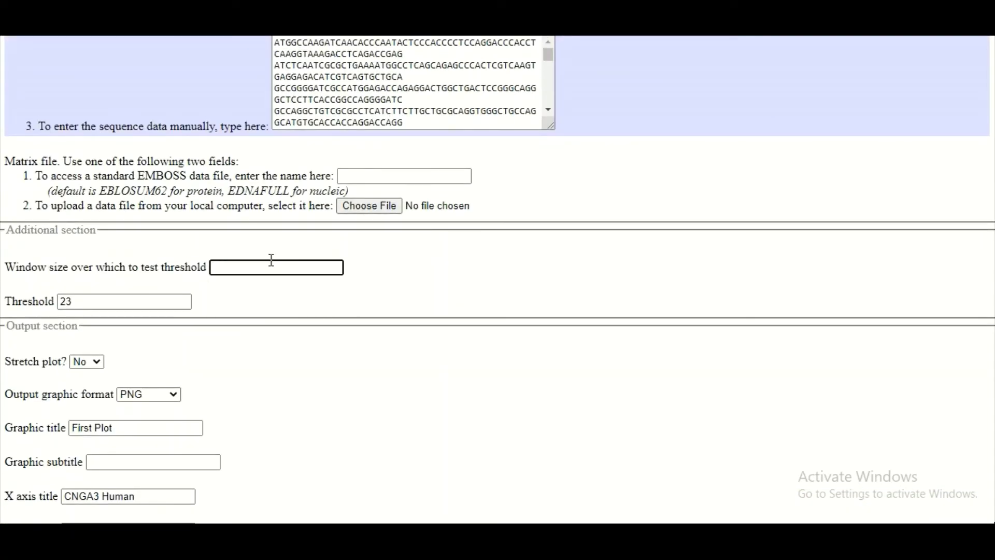
pyautogui.write('80')
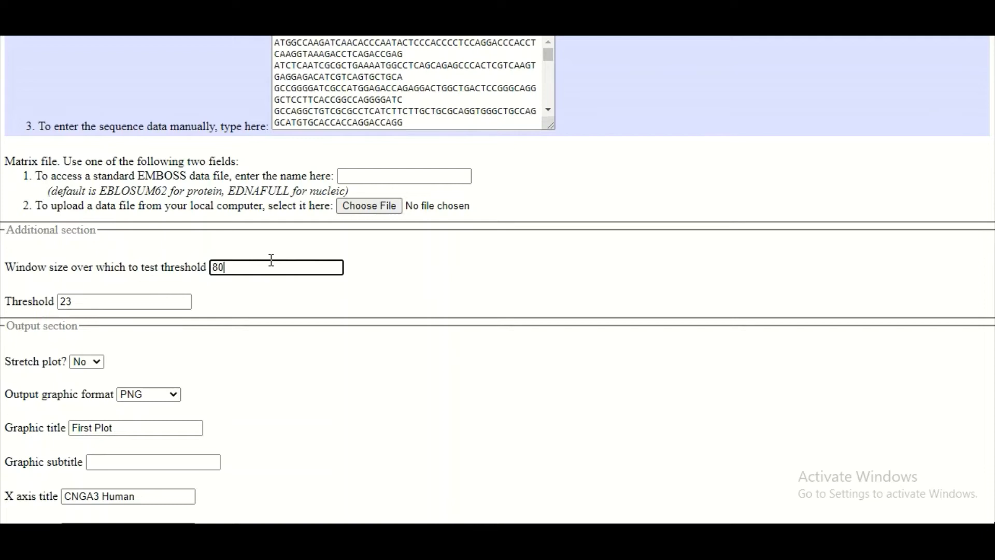